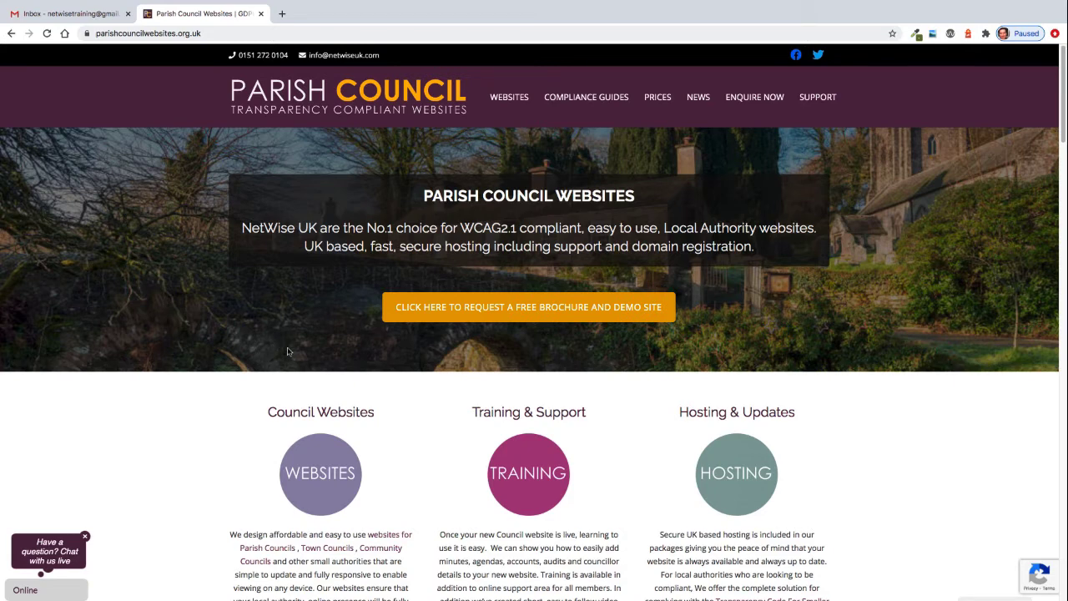
Open the website's webmail address by adding /webmail to the site URL.
left_click(59, 15)
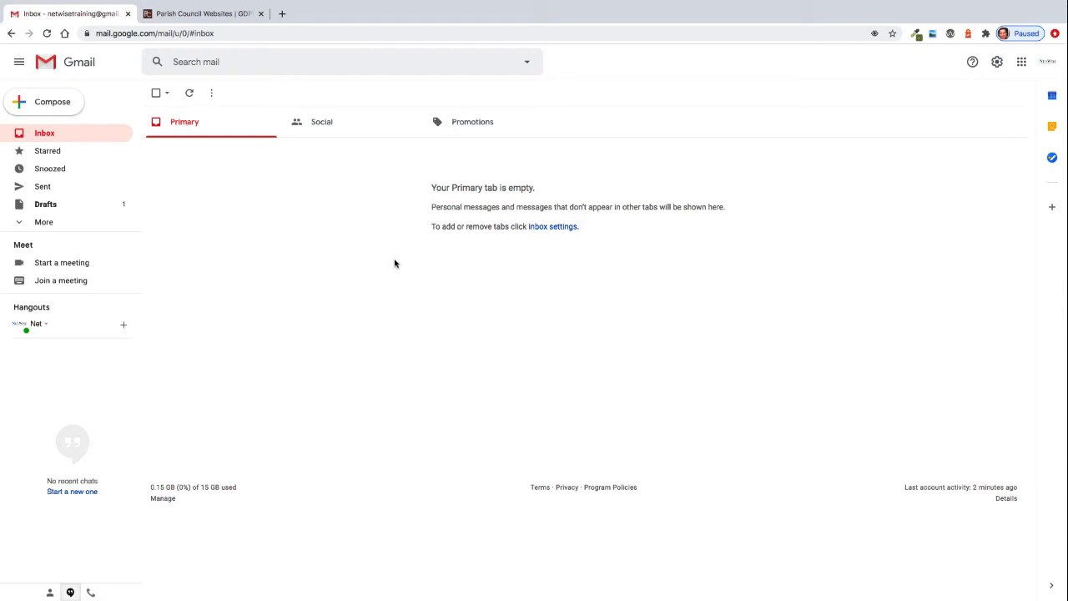
left_click(184, 15)
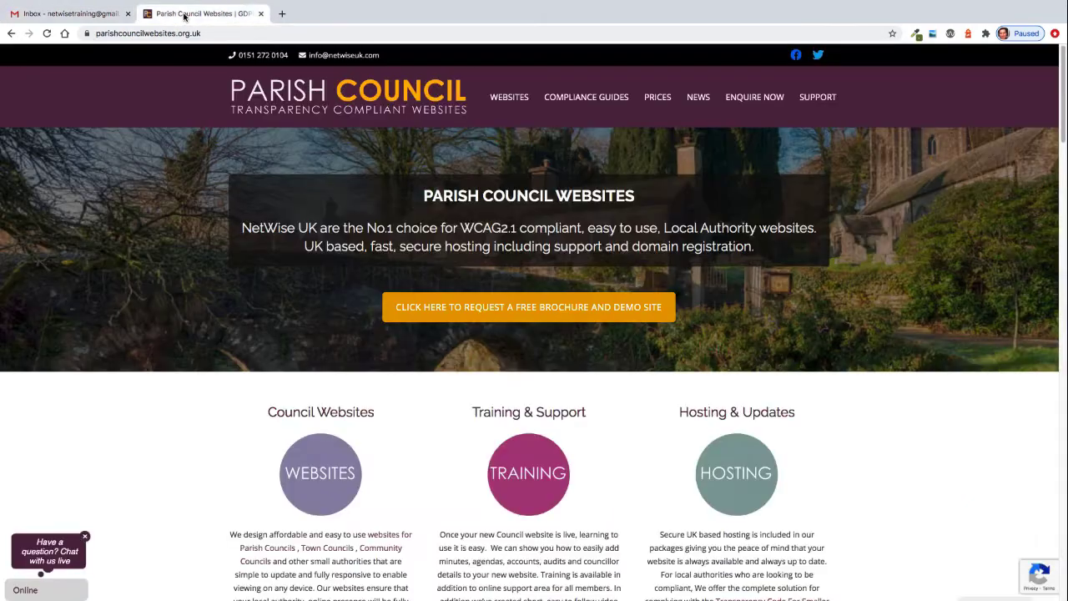
left_click(203, 30)
left_click(281, 34)
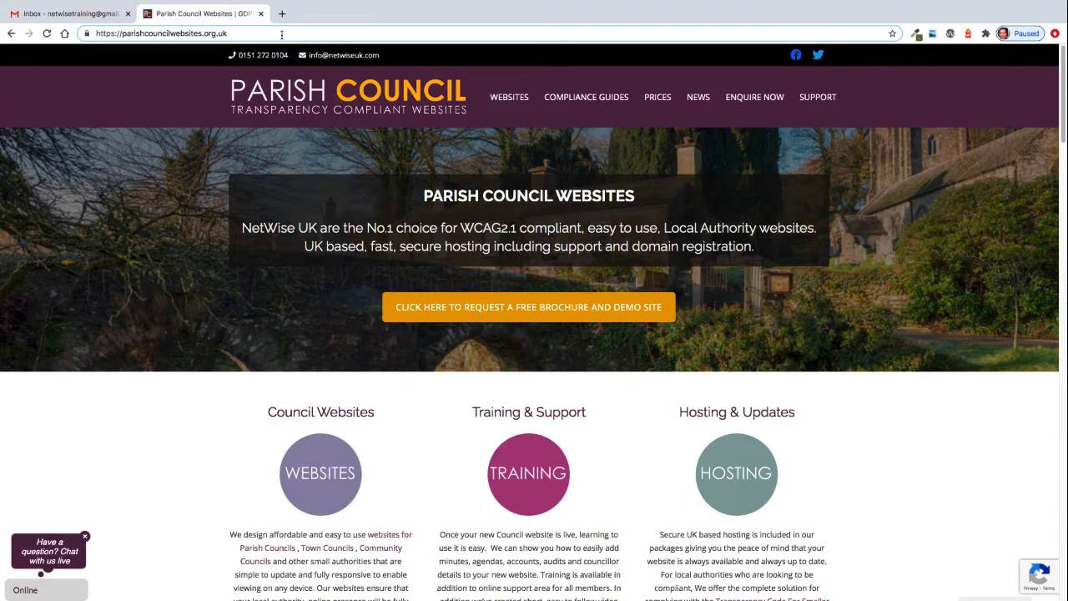
type("/")
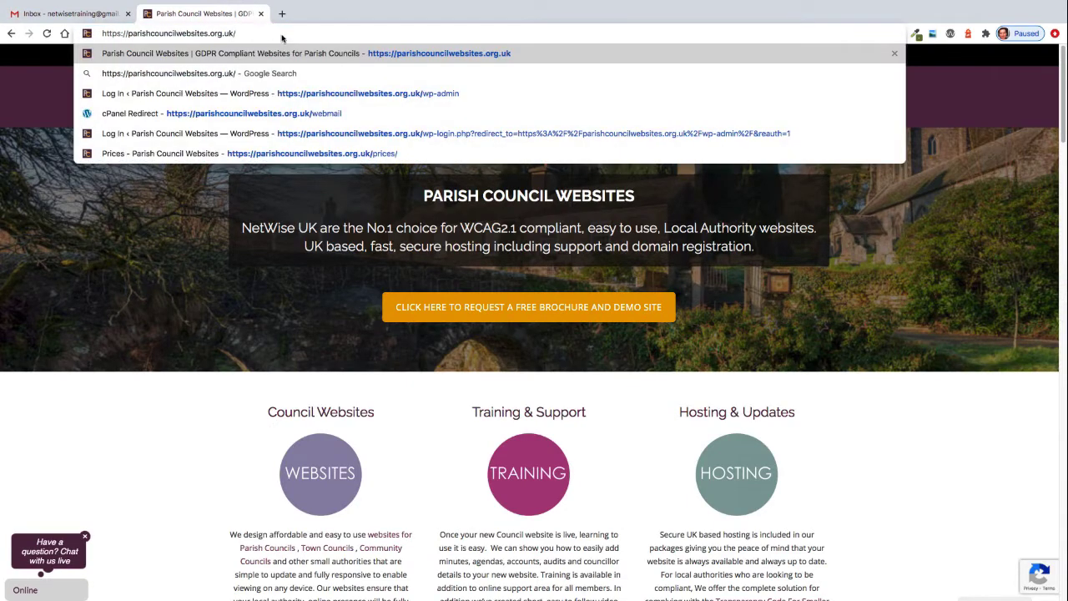
type("webm")
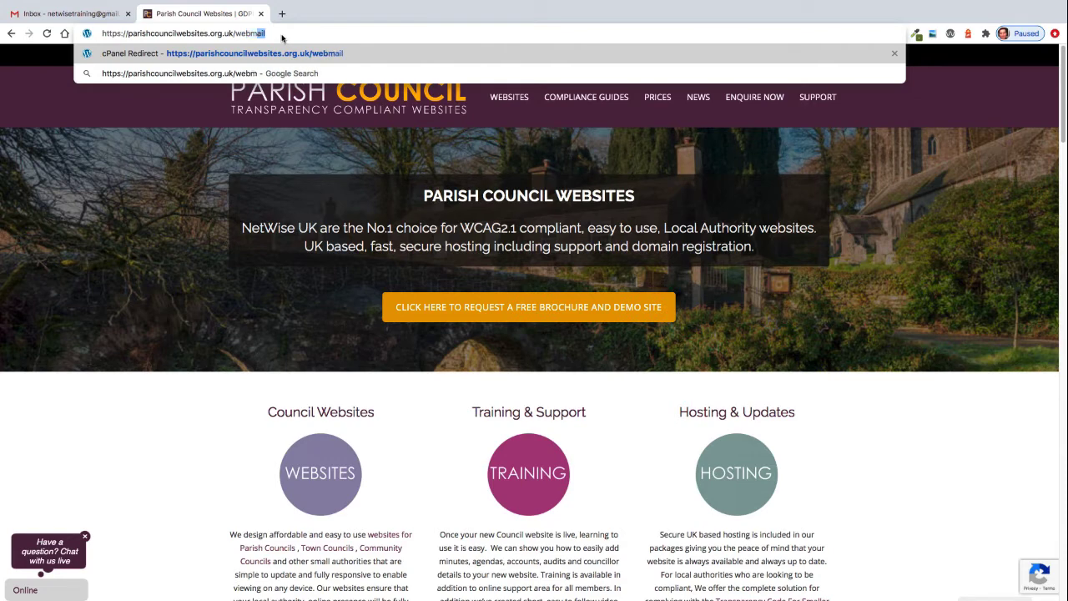
type("ail")
key("Return")
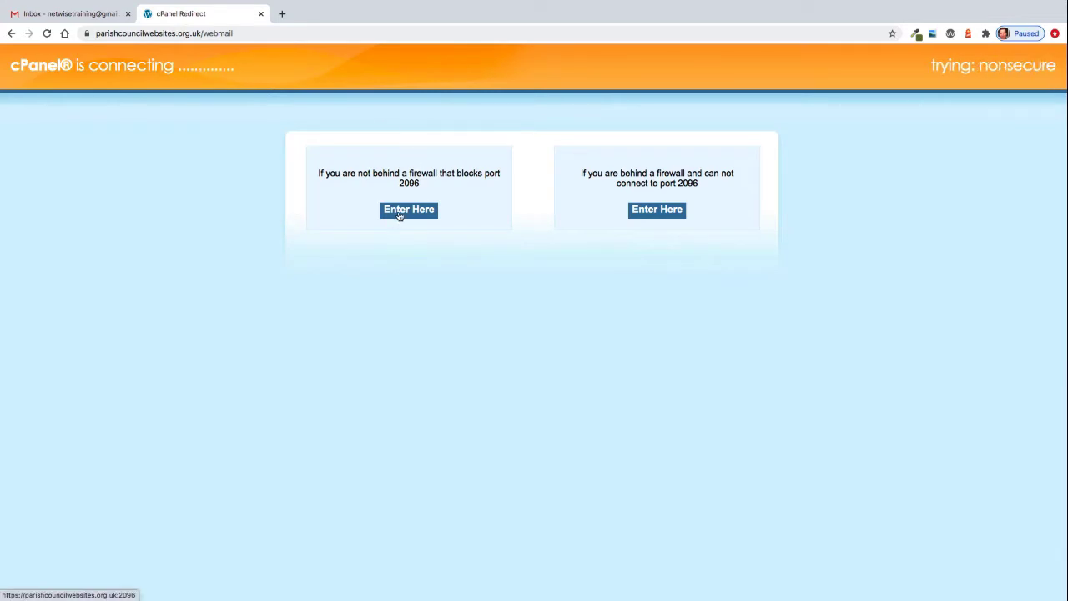
Enter webmail through port 2096, log in to the mailbox, and open the Roundcube inbox.
left_click(399, 215)
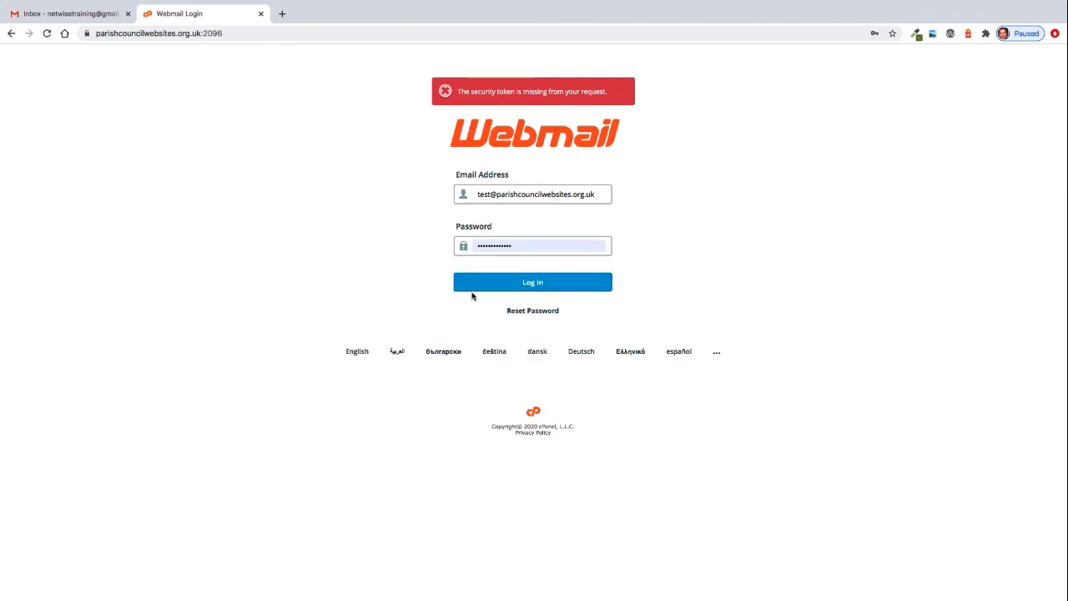
left_click(524, 283)
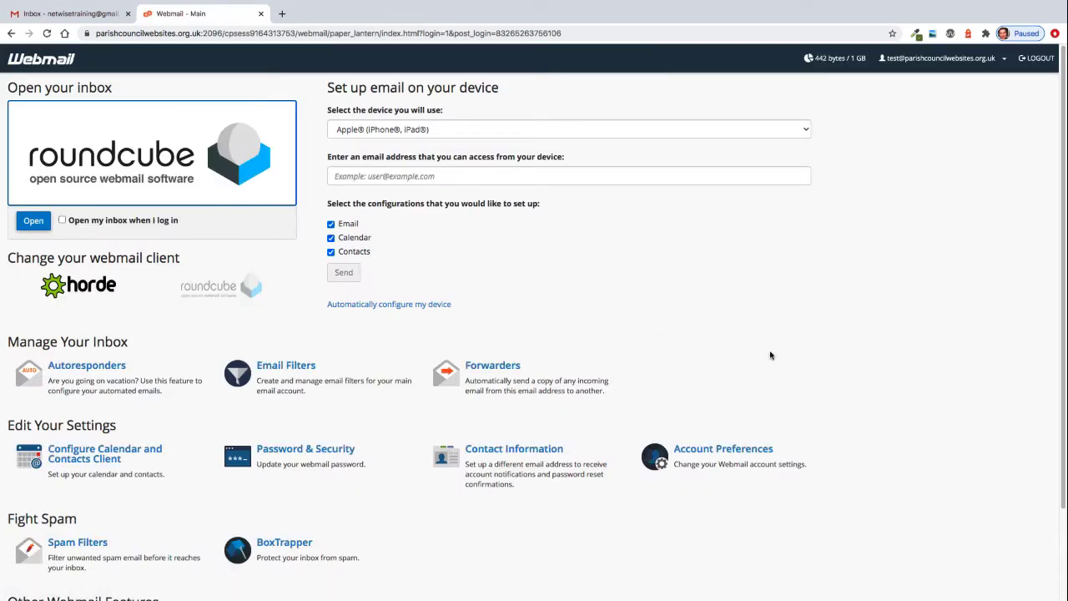
left_click(145, 153)
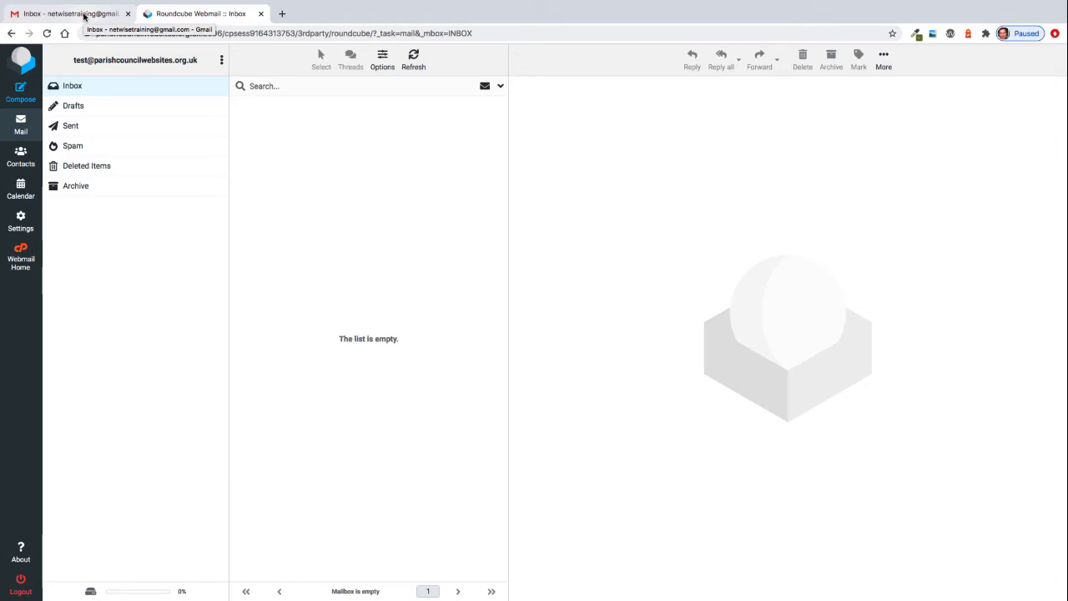
Open Gmail's full settings and start adding a mail account to check under Accounts and Import.
left_click(83, 16)
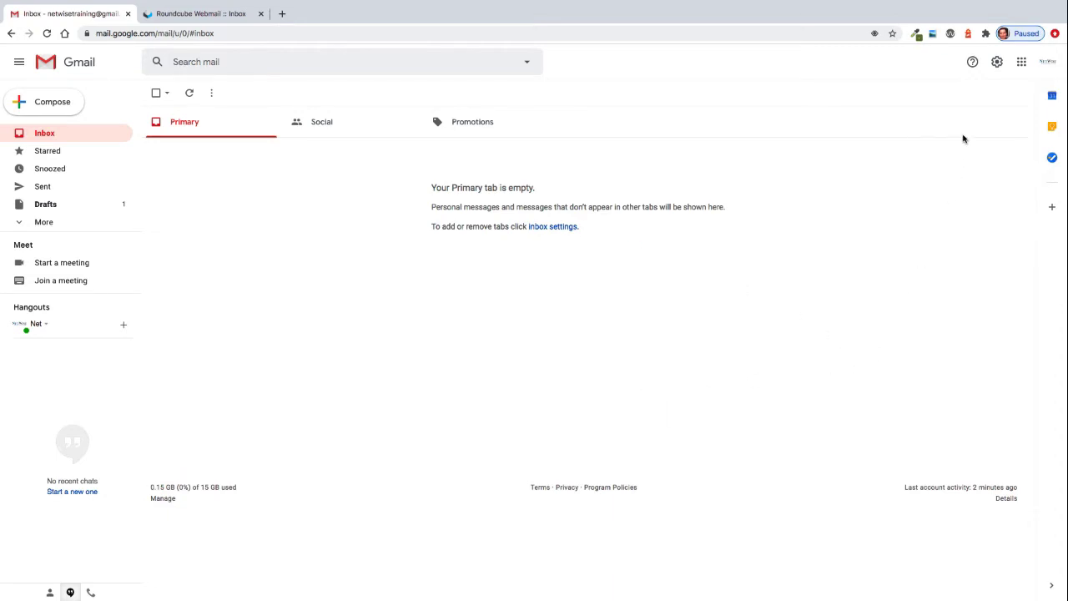
left_click(996, 65)
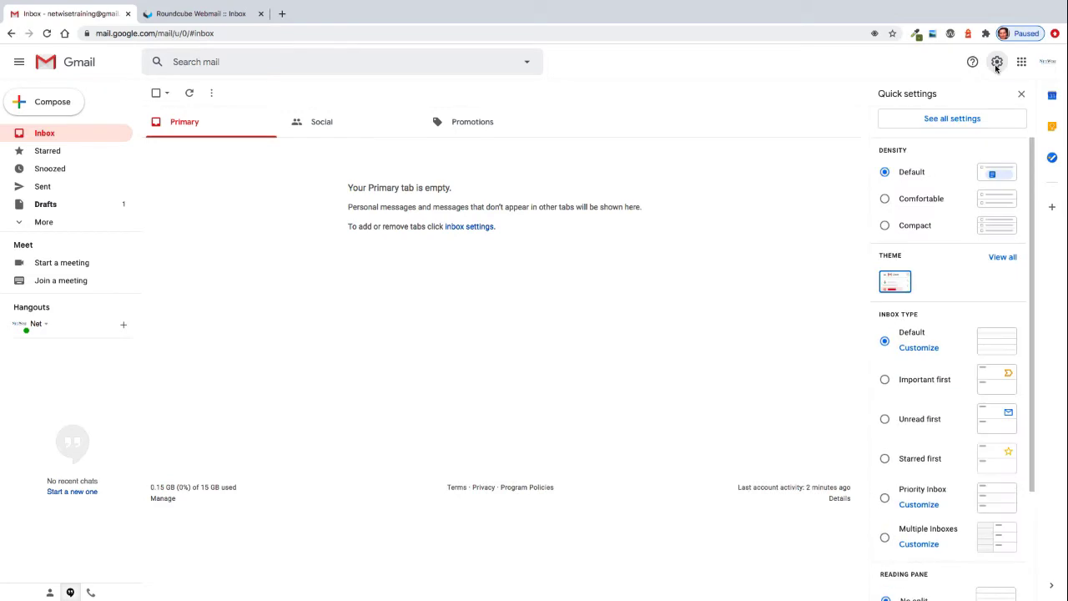
left_click(951, 119)
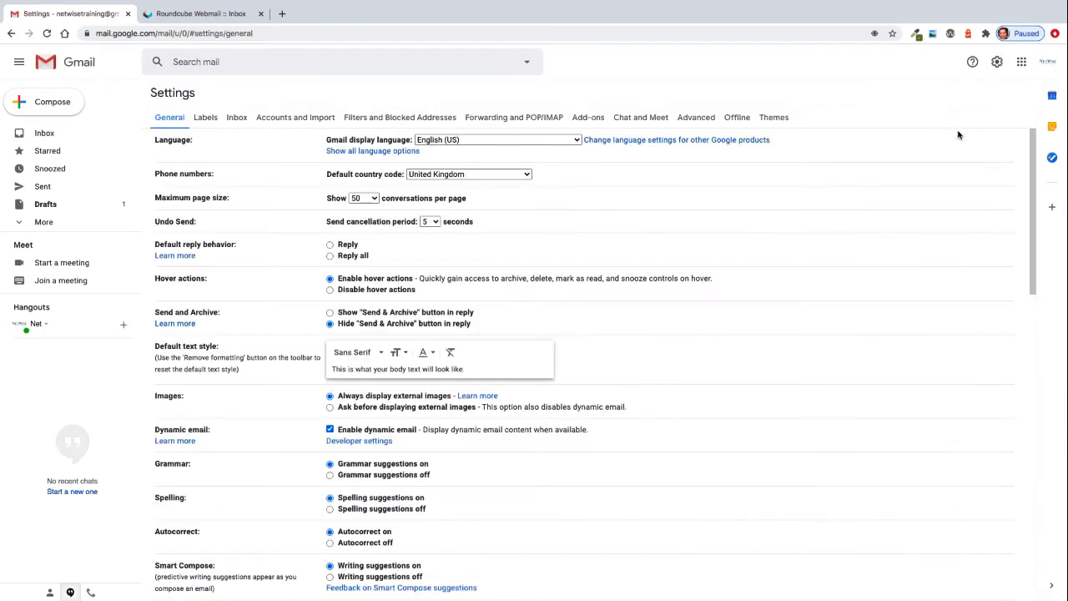
left_click(290, 118)
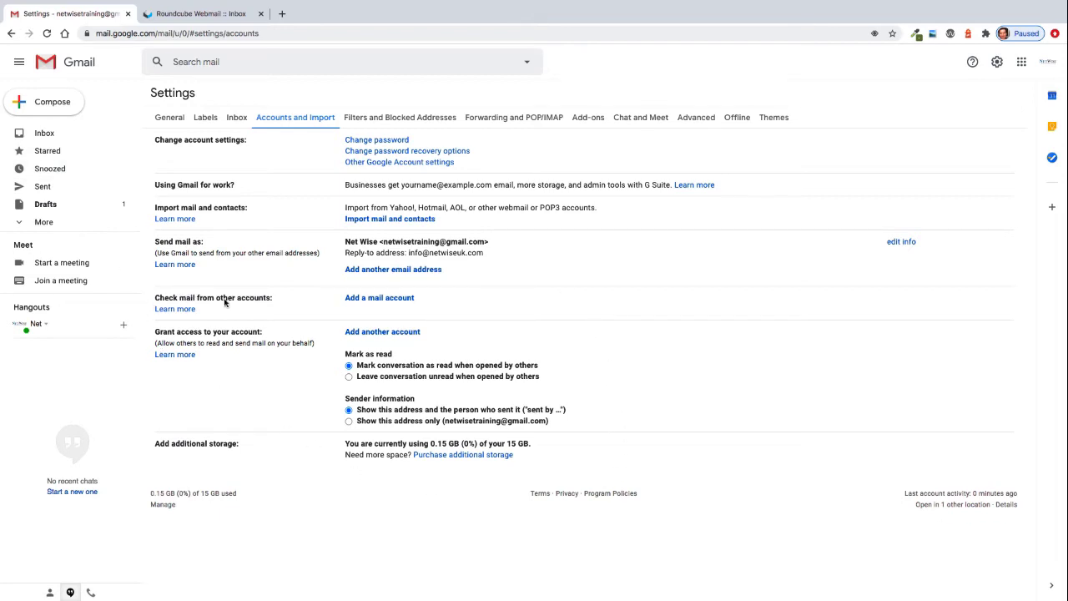
left_click(372, 300)
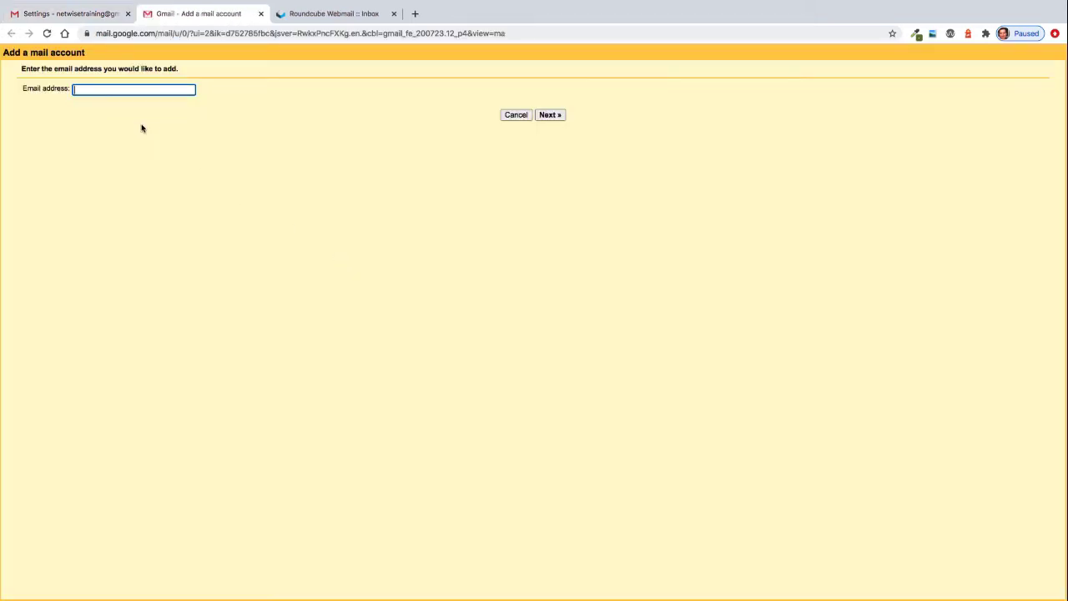
Enter the website mailbox's e-mail address and choose to import emails from it by POP3.
left_click(89, 92)
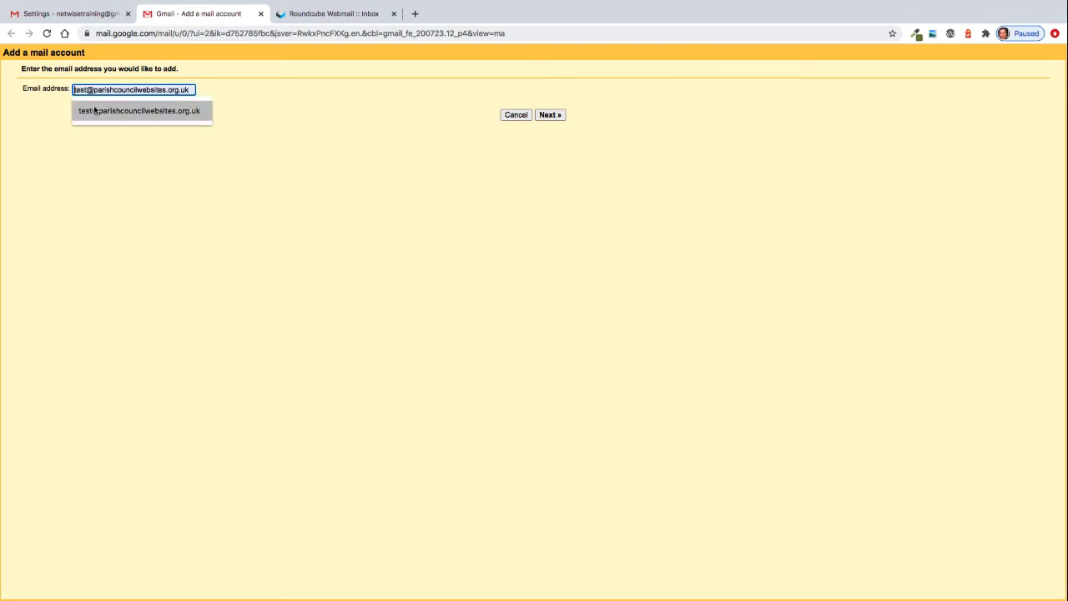
left_click(94, 111)
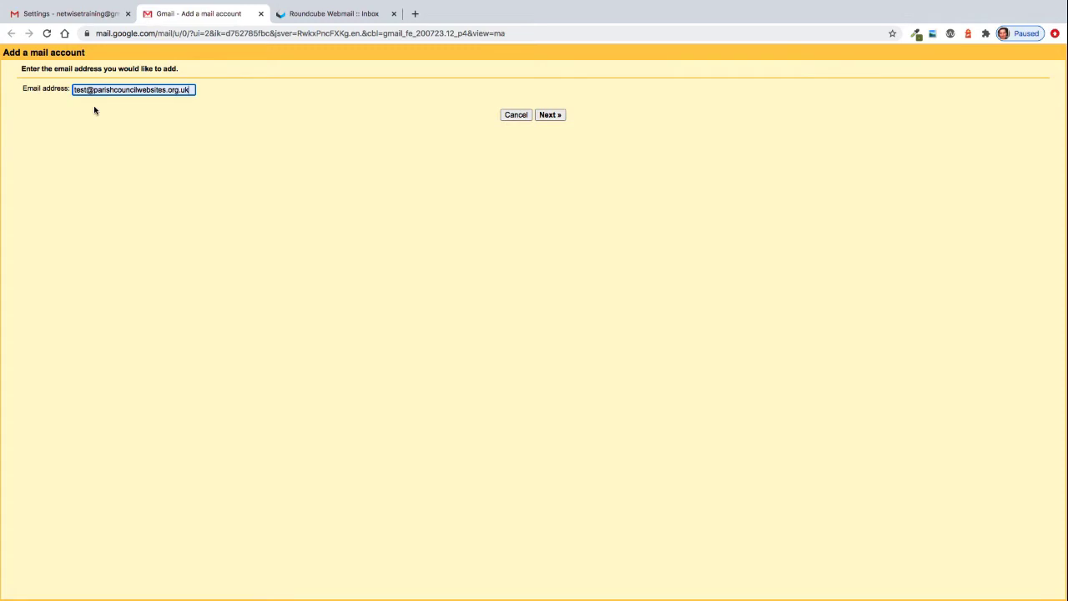
left_click(556, 117)
left_click(556, 116)
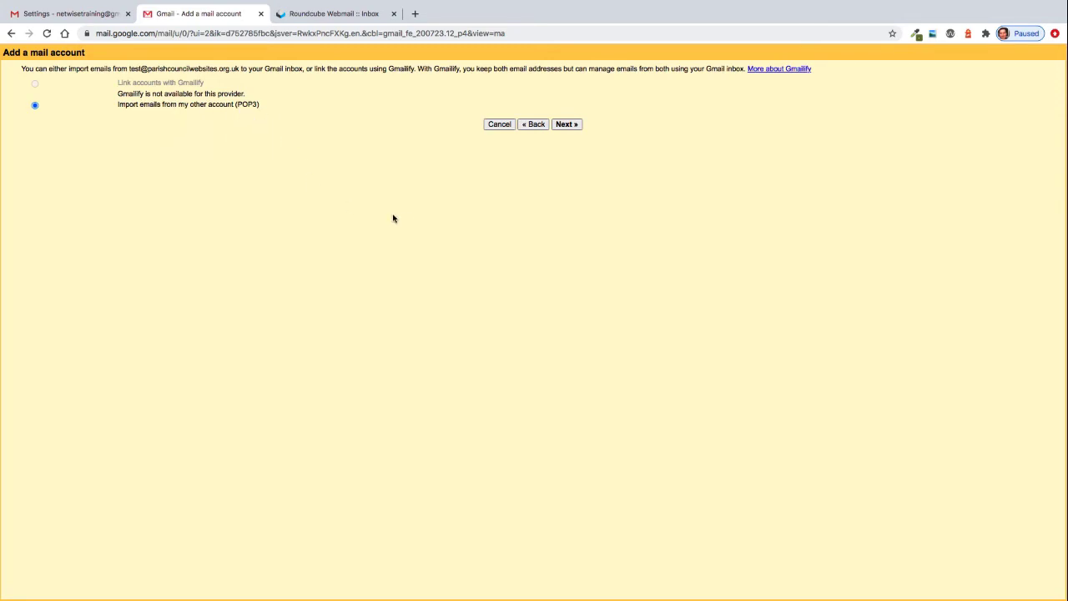
left_click(567, 124)
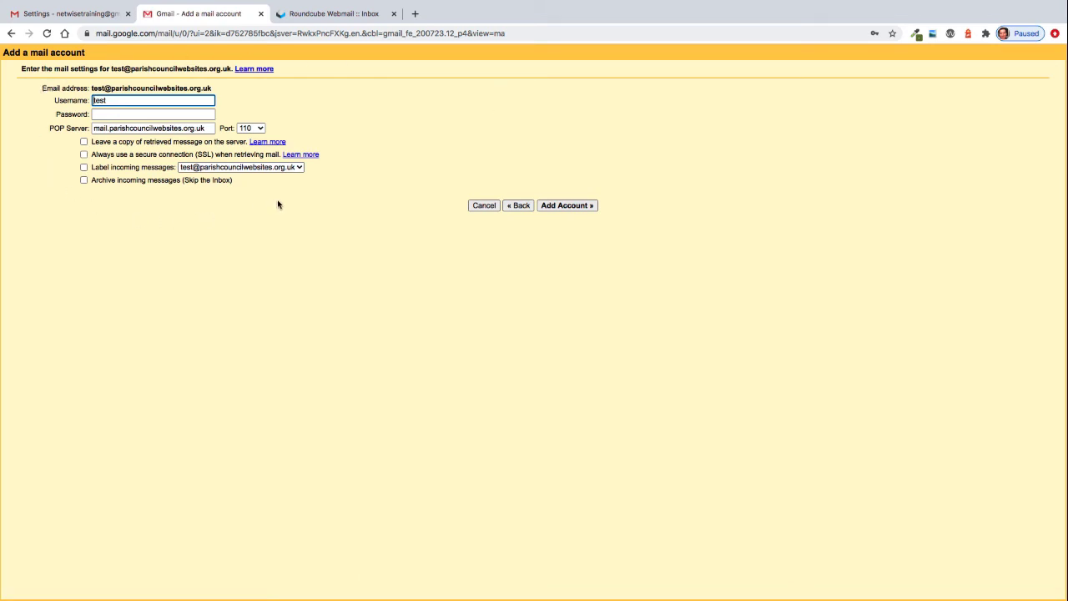
Set the POP3 username to the full e-mail address, fill in the account password, and add the account.
left_click(113, 101)
left_click(114, 123)
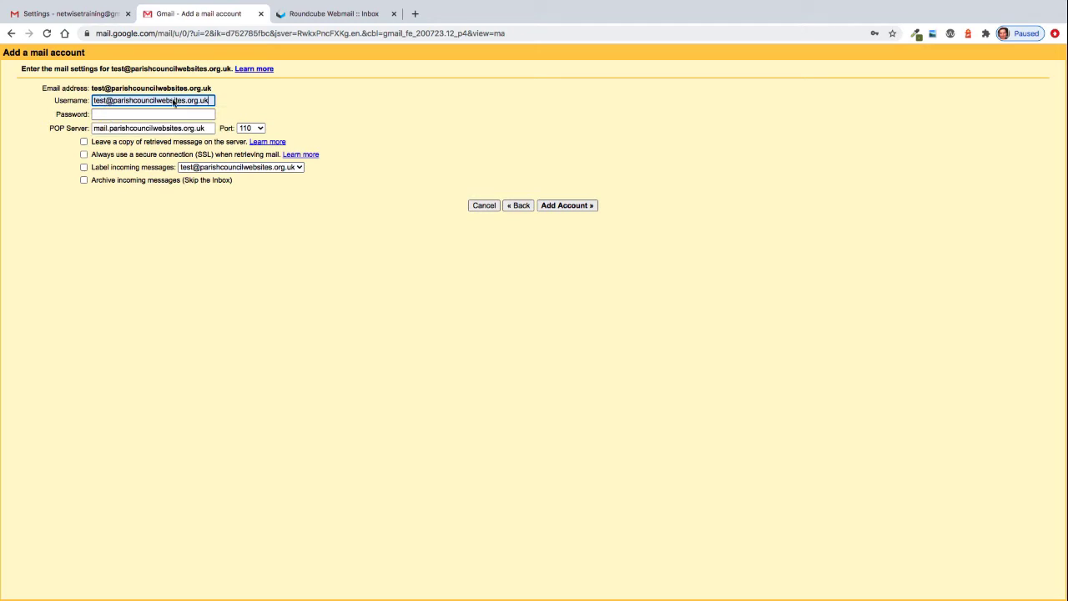
left_click(144, 115)
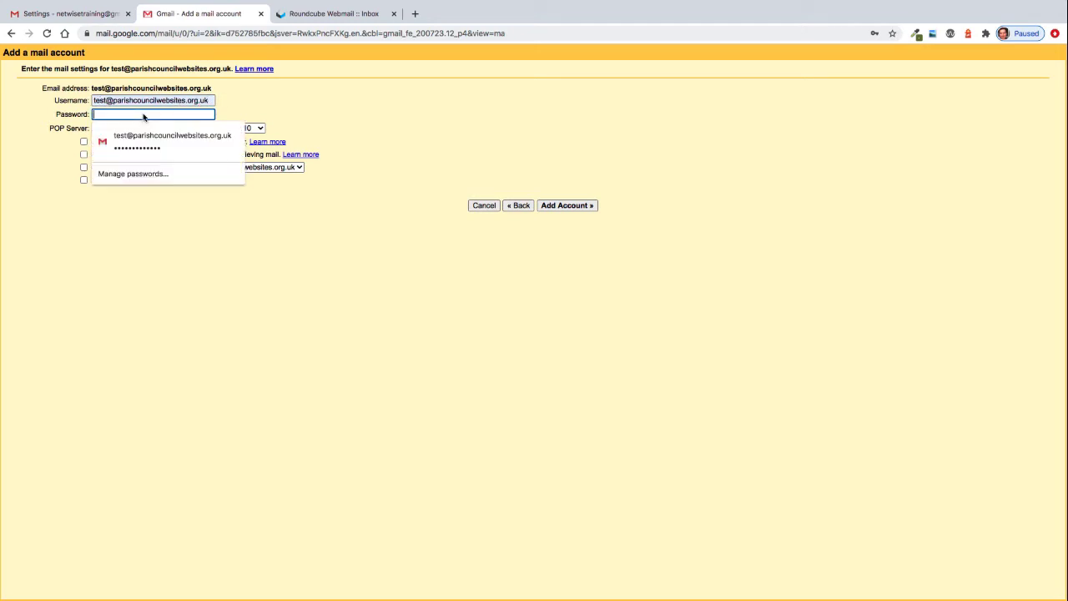
type("p")
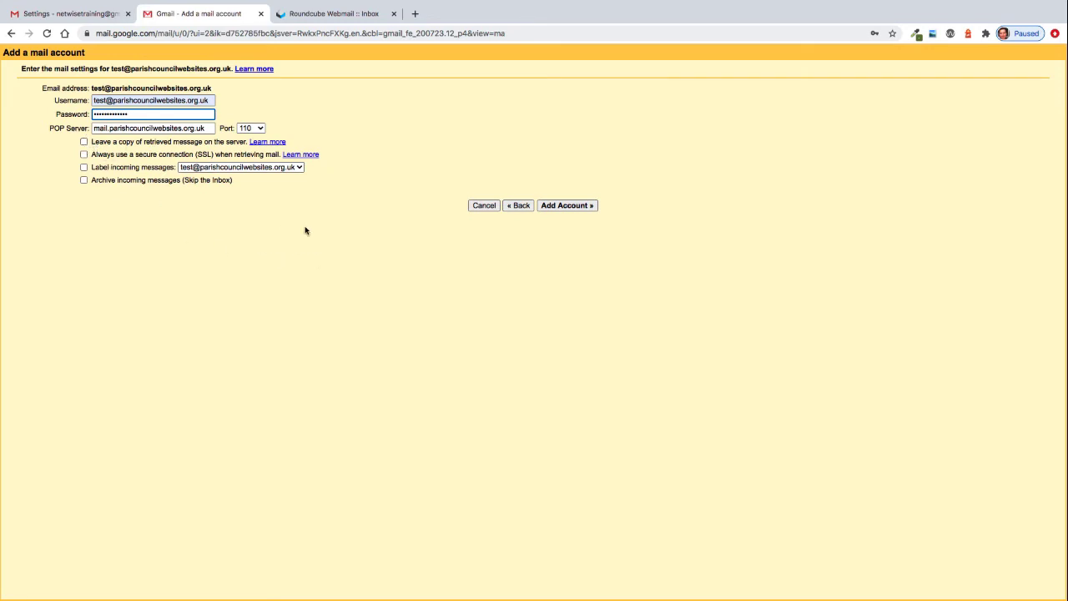
left_click(576, 210)
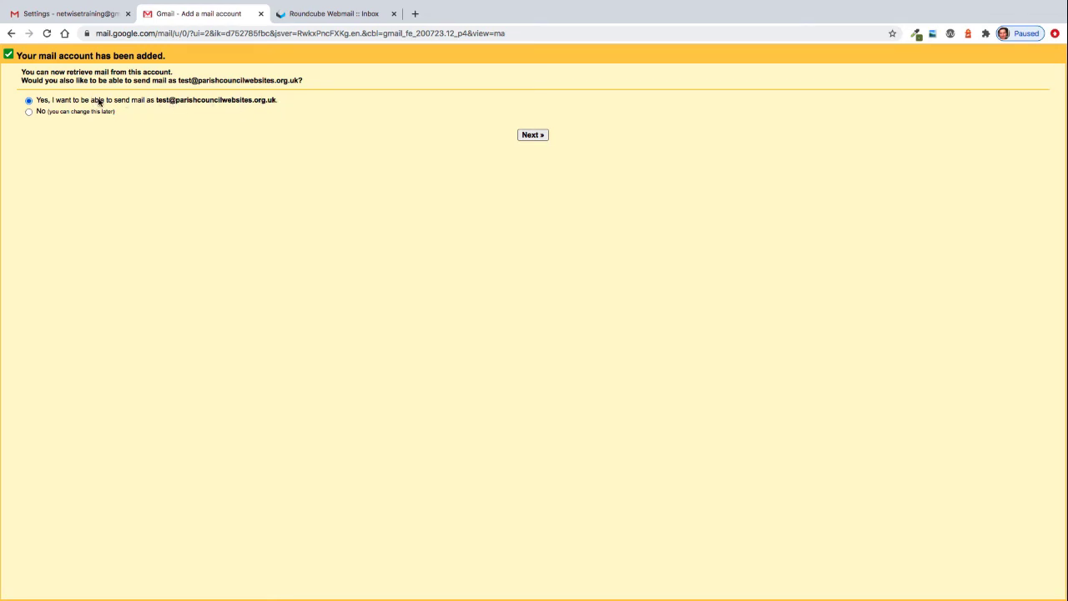
Choose to also send mail as this address and set the sender name to NetWise.
left_click(538, 136)
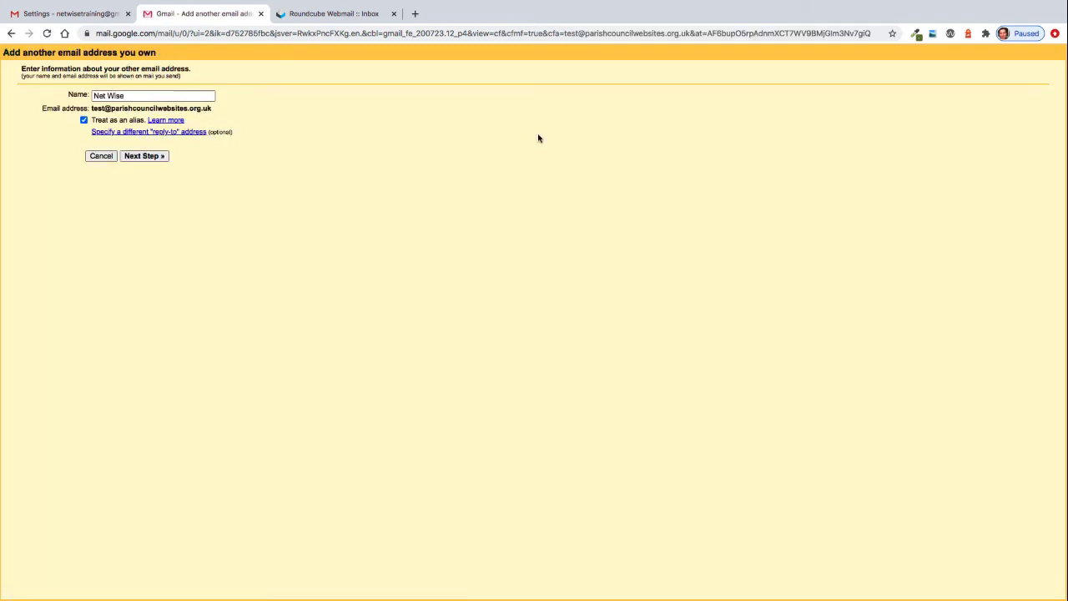
left_click(108, 97)
key("BackSpace")
left_click(288, 175)
left_click(134, 156)
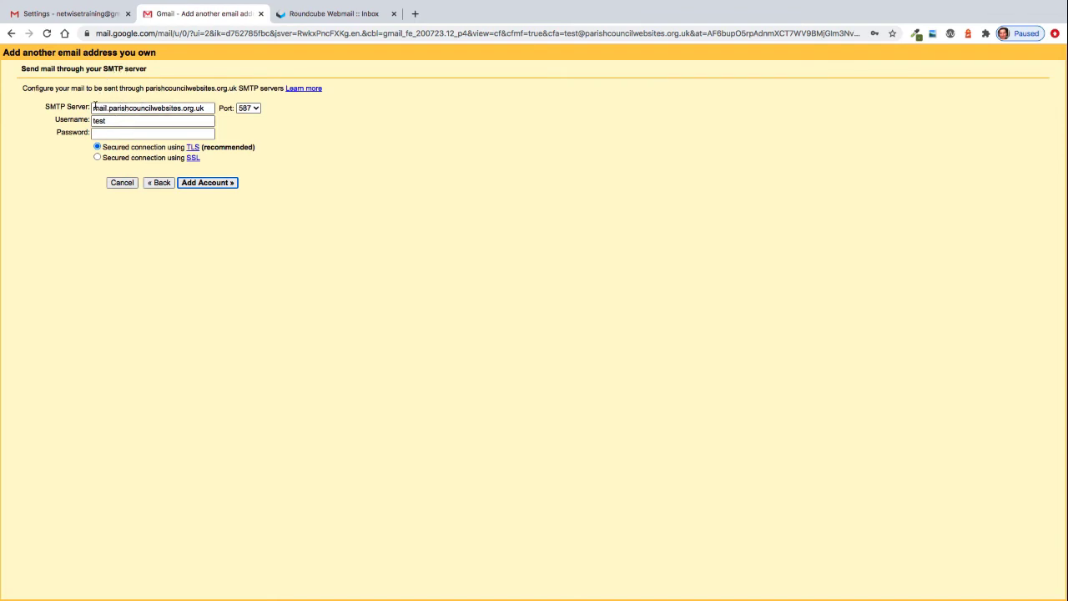
Set the SMTP username to the full e-mail address, fill in the account password, and add the account.
left_click(125, 123)
left_click(118, 122)
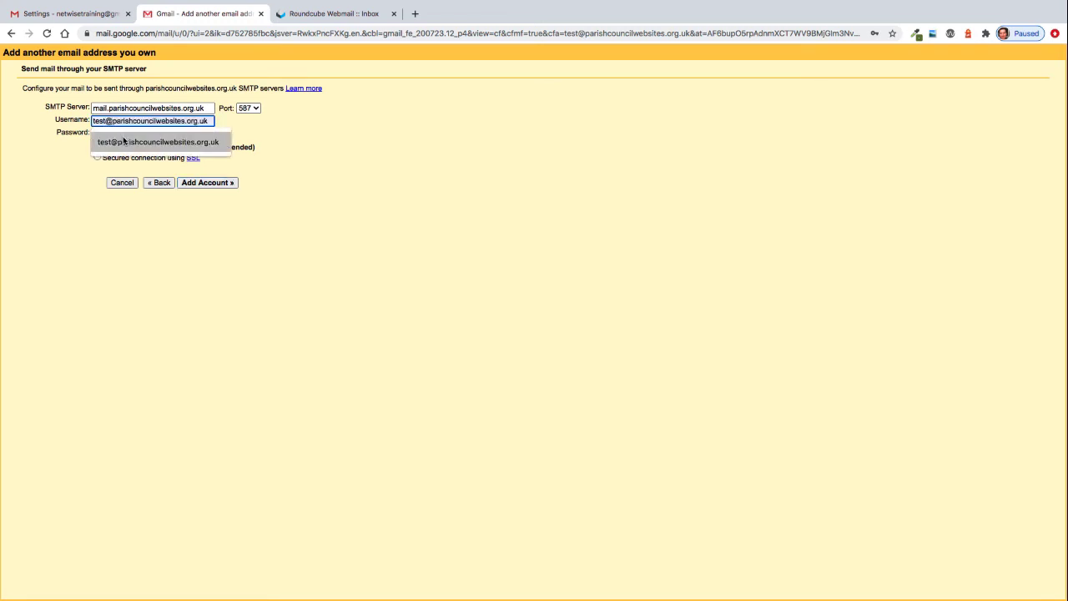
left_click(124, 141)
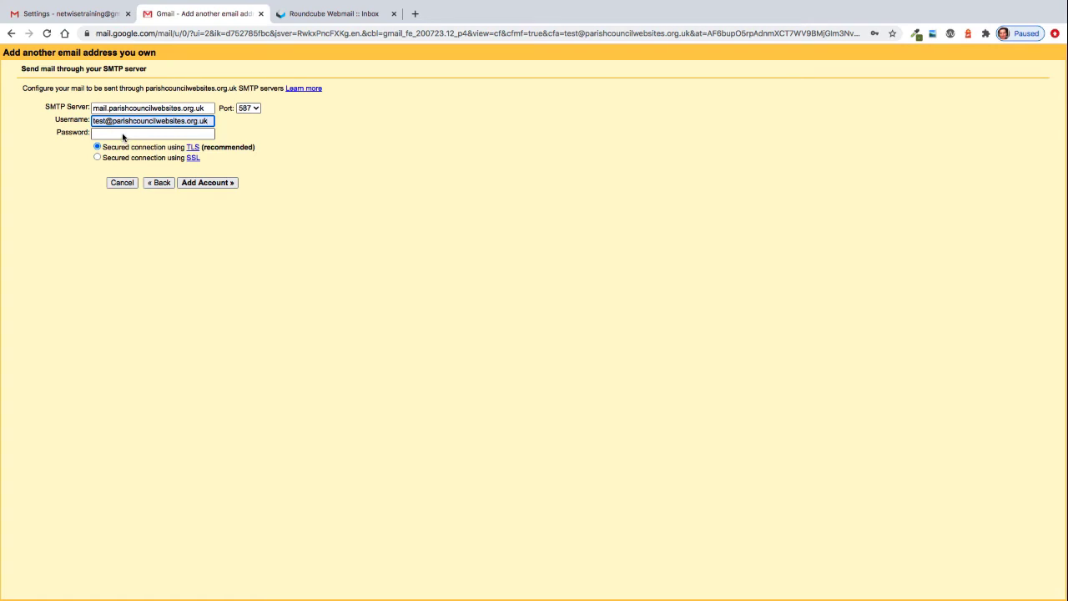
left_click(123, 135)
type("•••")
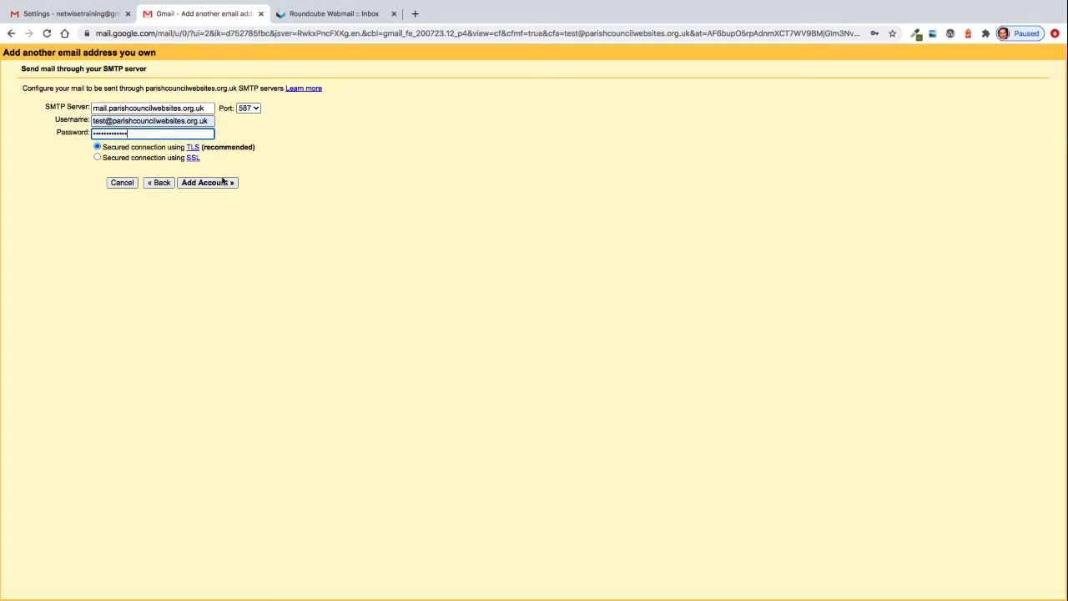
left_click(217, 183)
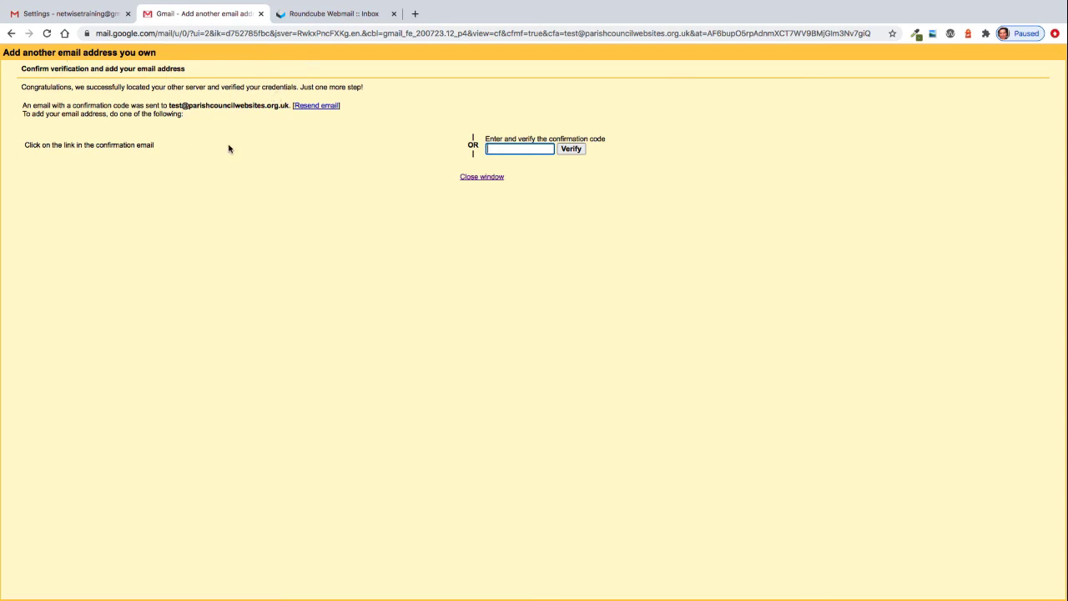
Open the Gmail Confirmation email in the Roundcube inbox and copy the confirmation code.
left_click(315, 15)
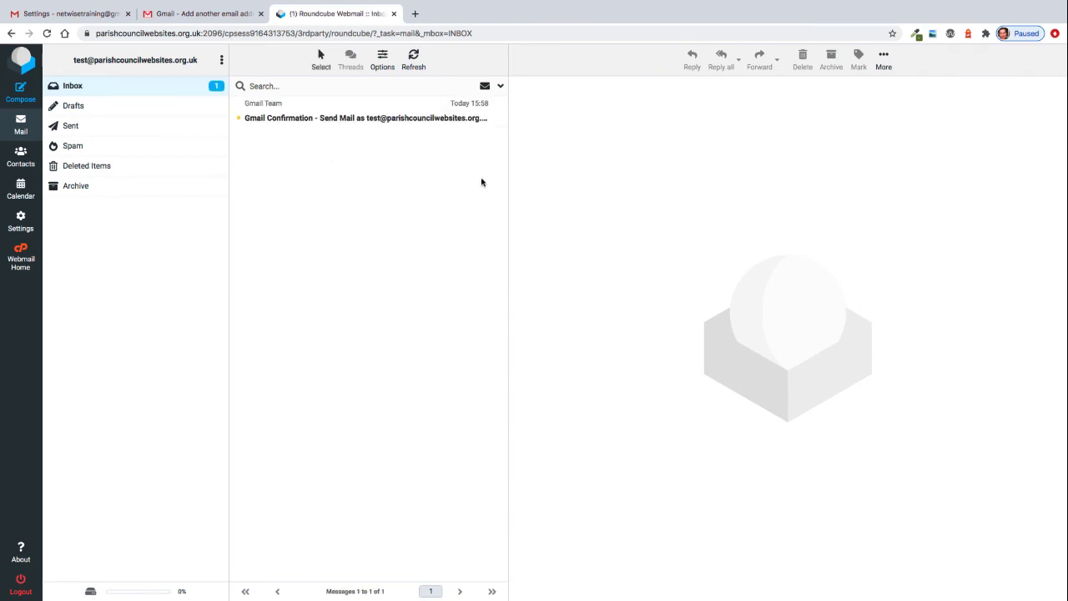
left_click(365, 117)
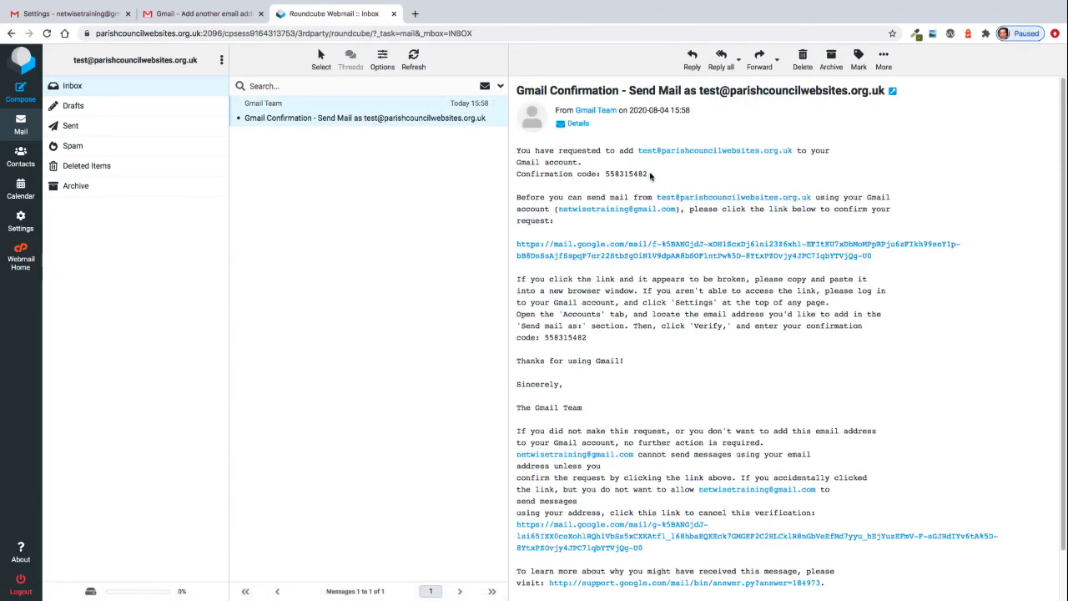
left_click_drag(650, 175, 605, 175)
right_click(617, 176)
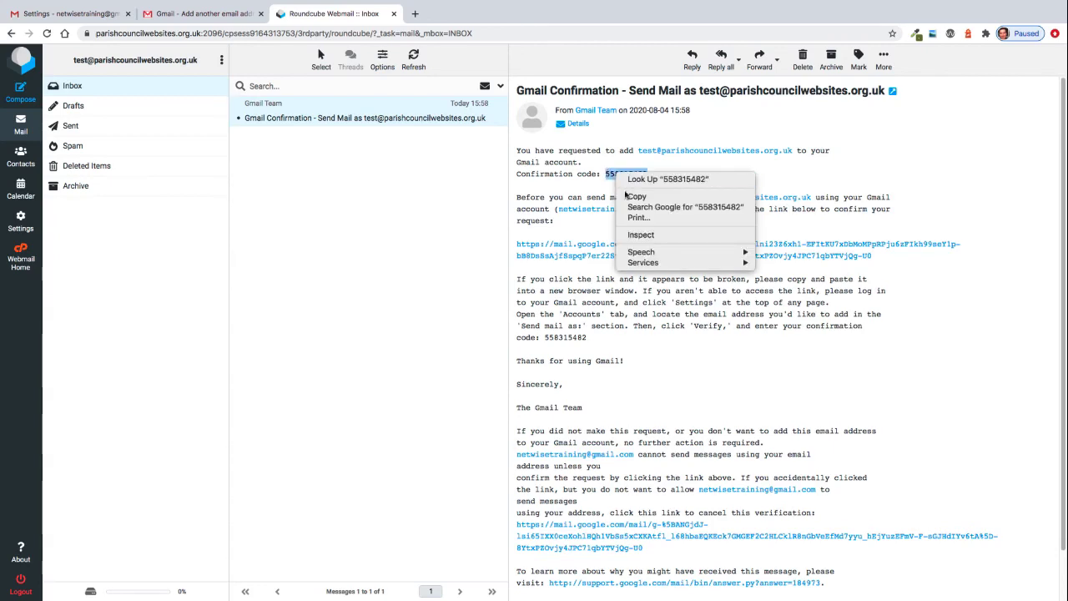
left_click(635, 196)
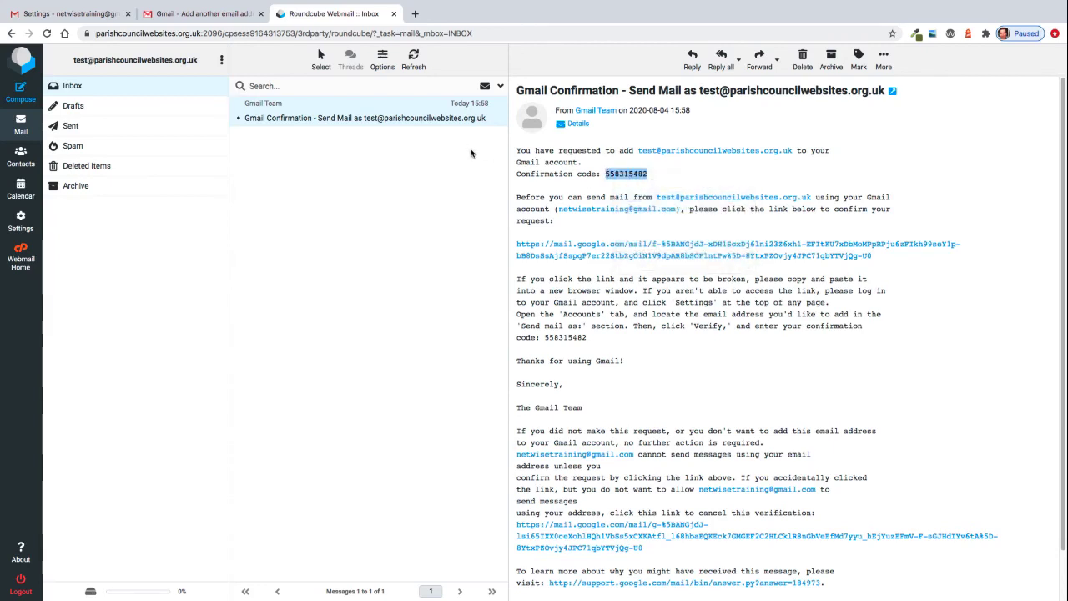
Paste the confirmation code into the Gmail verification field, verify it, and return to the settings.
left_click(188, 19)
left_click(493, 147)
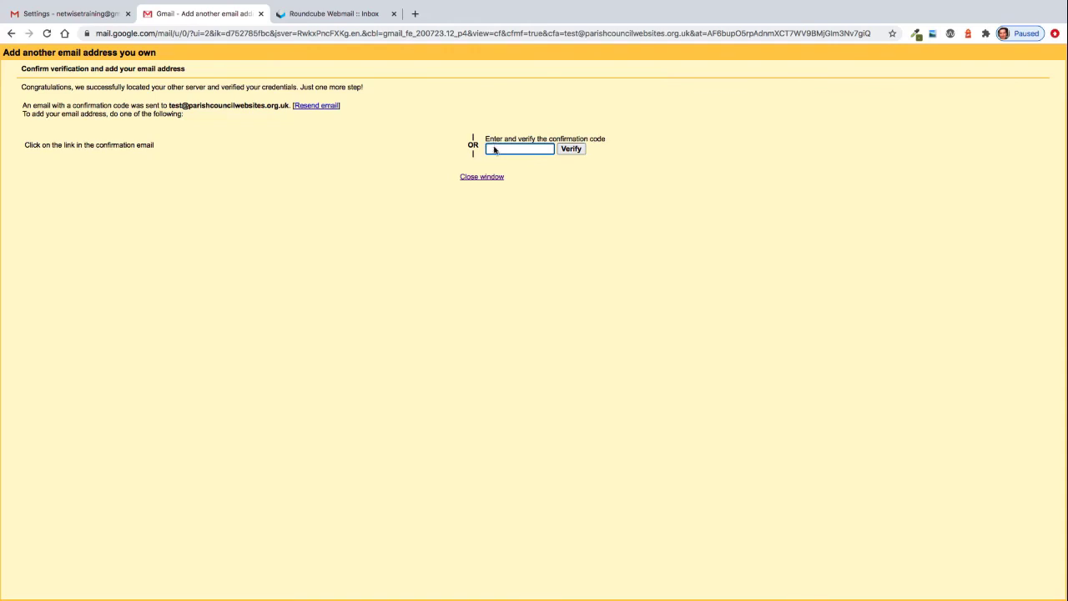
right_click(494, 150)
left_click(512, 217)
left_click(573, 150)
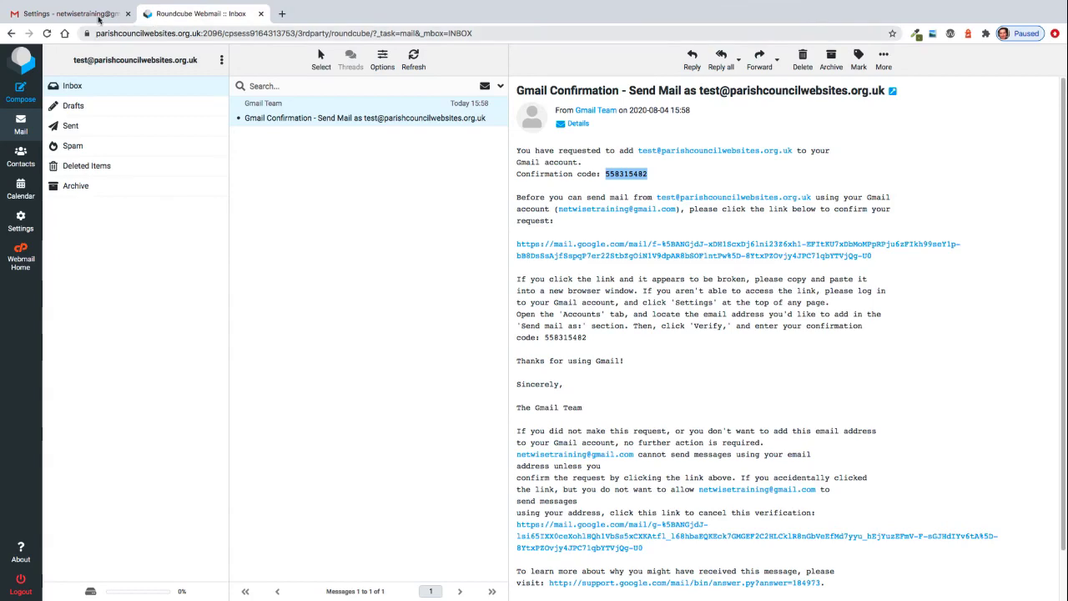
left_click(75, 15)
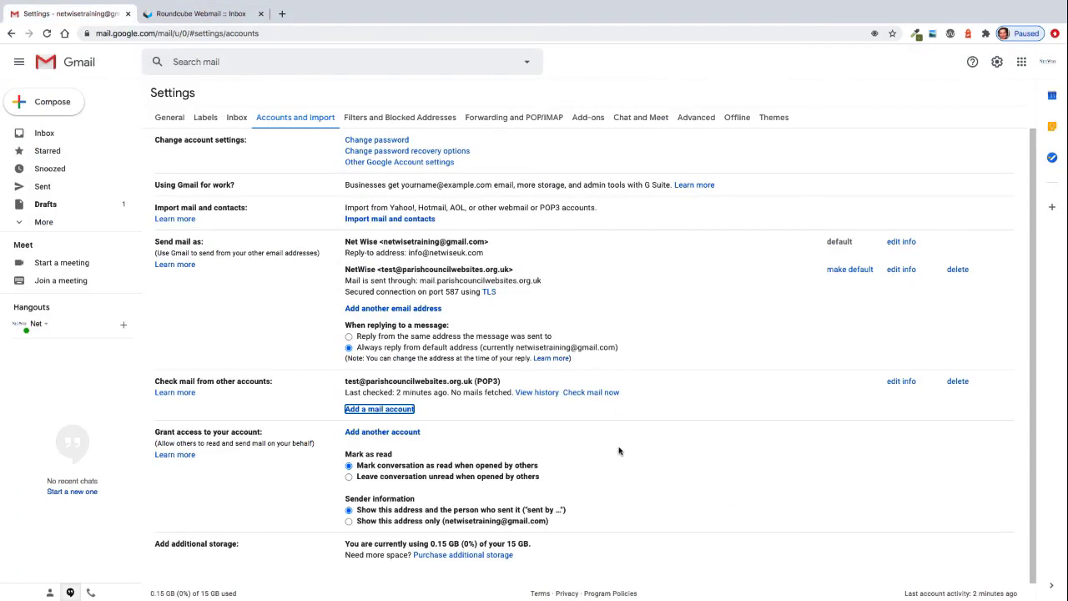
scroll(603, 449, "down", 1)
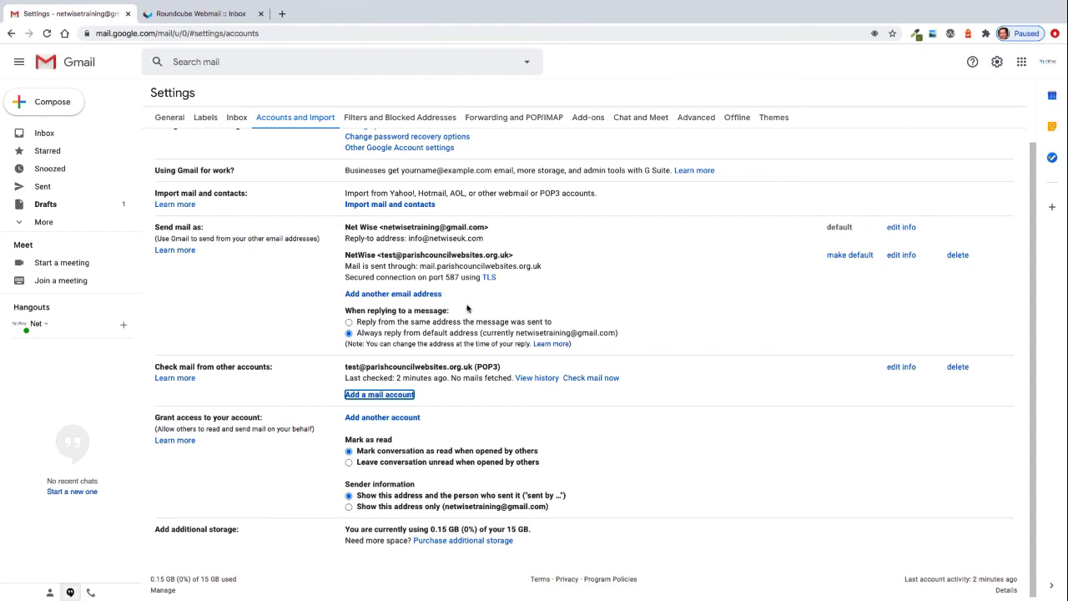
scroll(283, 300, "down", 1)
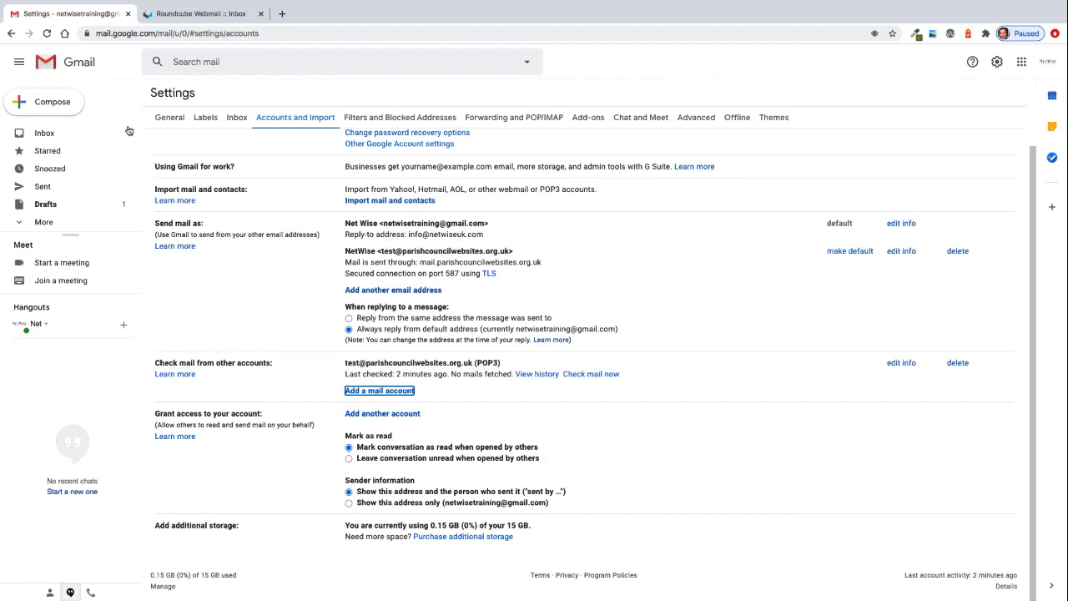
left_click(50, 102)
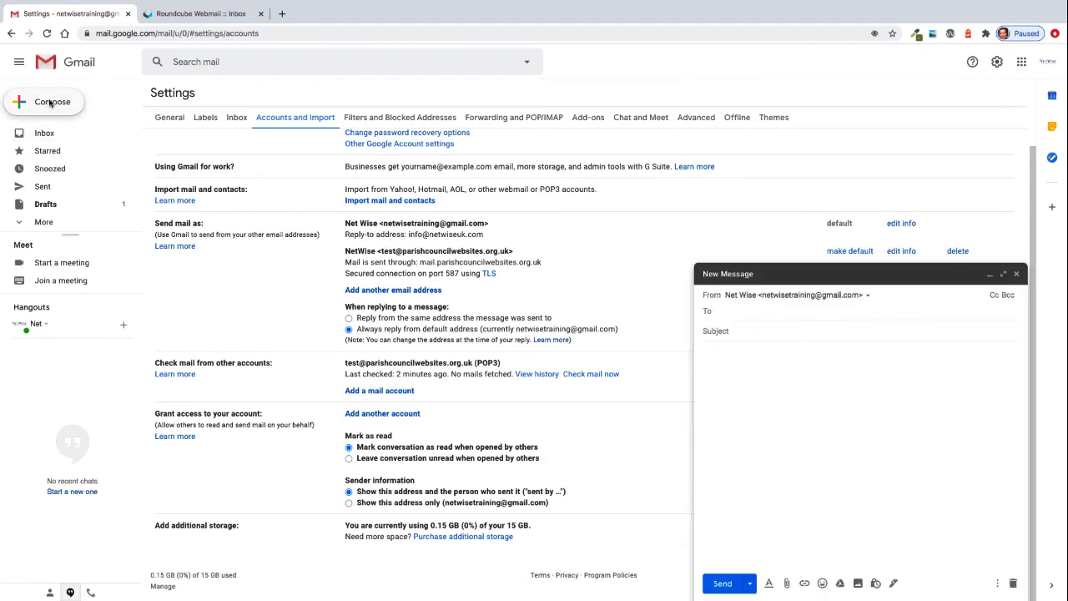
left_click(873, 299)
left_click(863, 331)
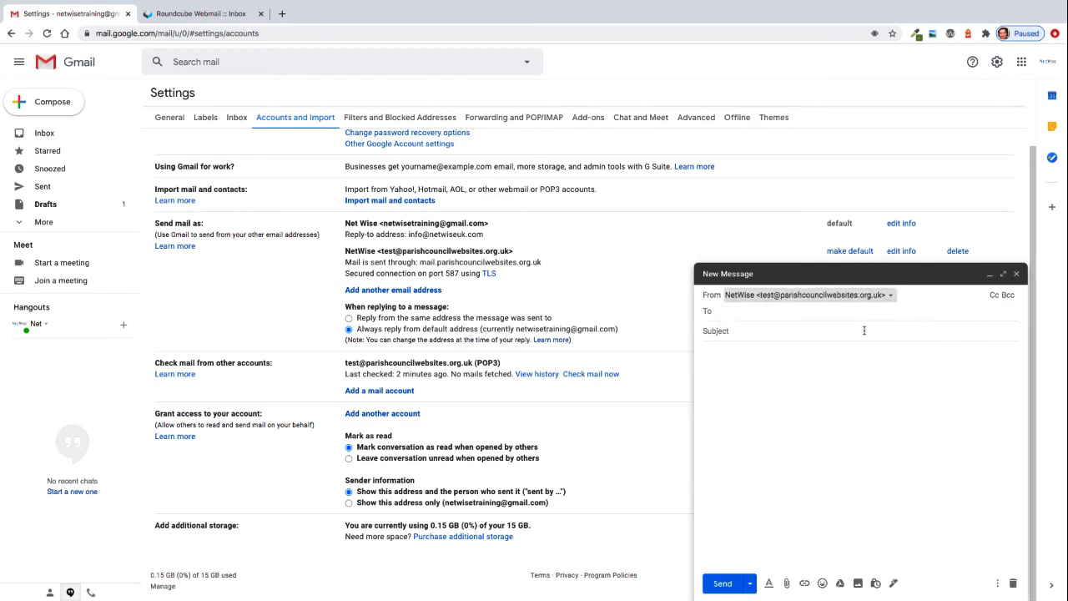
left_click(771, 338)
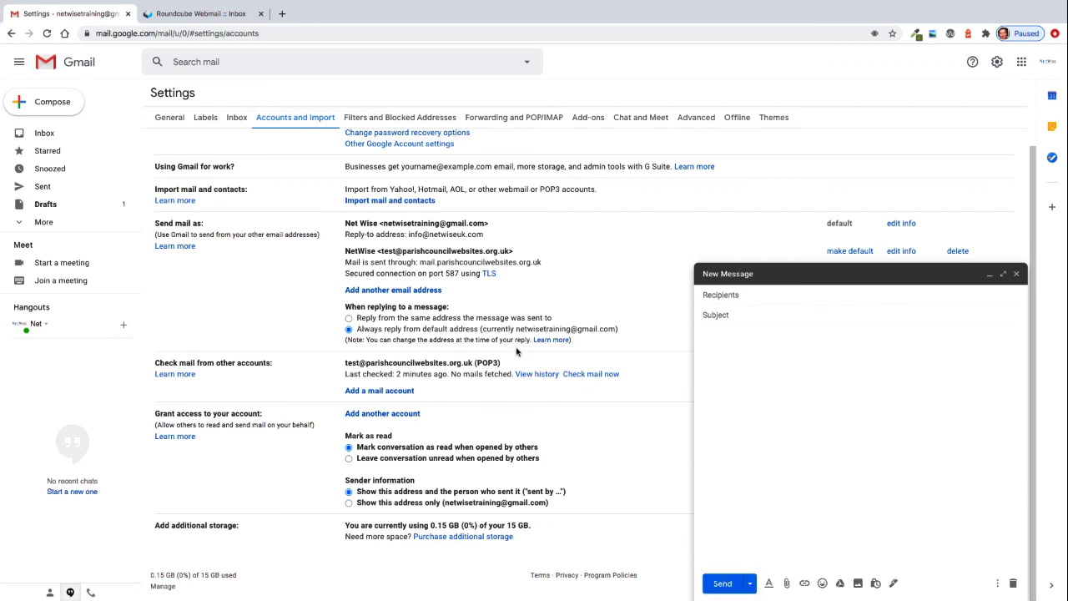
left_click(67, 140)
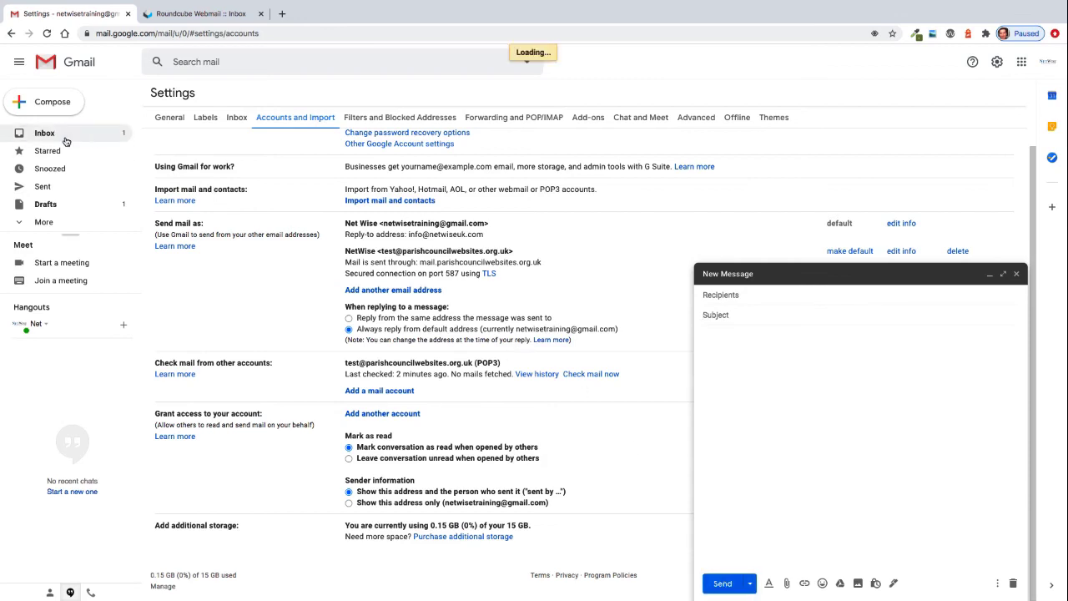